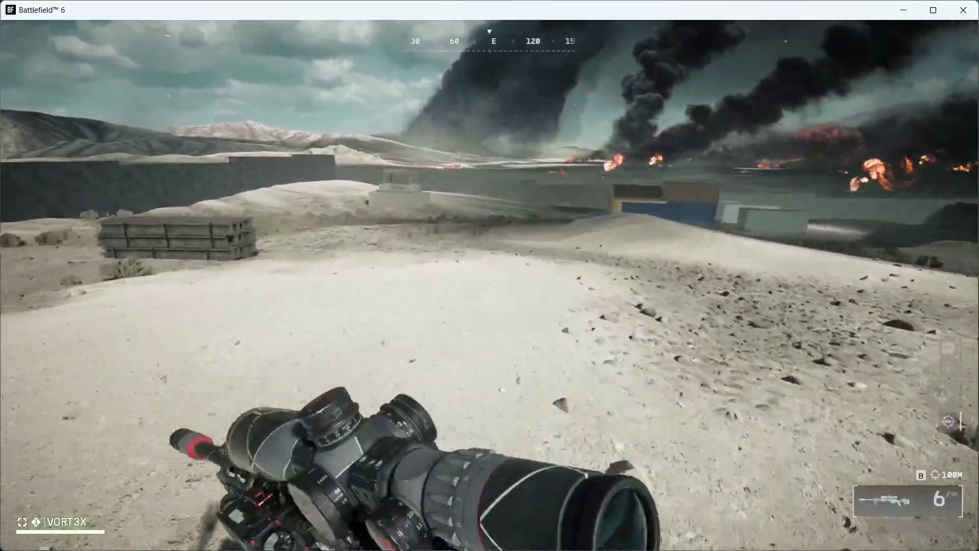
pyautogui.press('w')
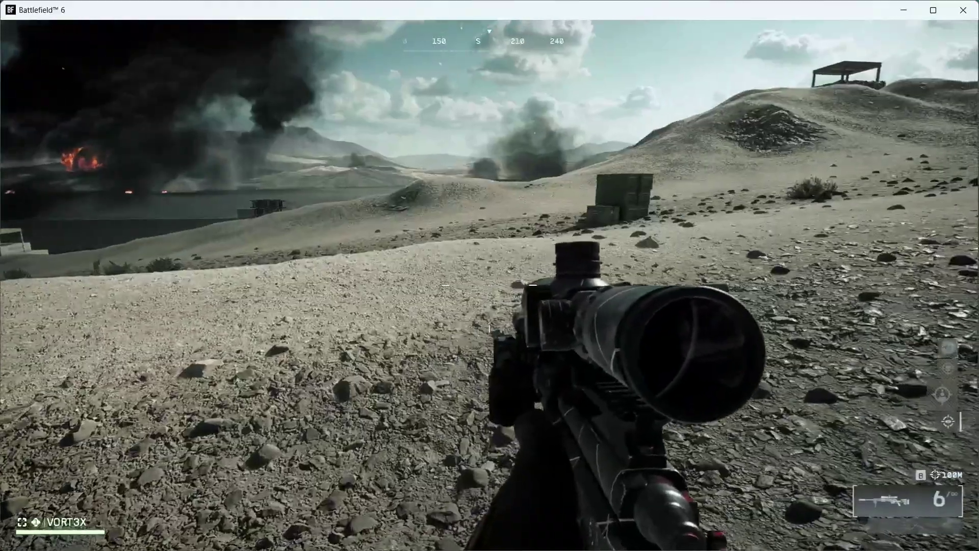
pyautogui.moveTo(490, 276)
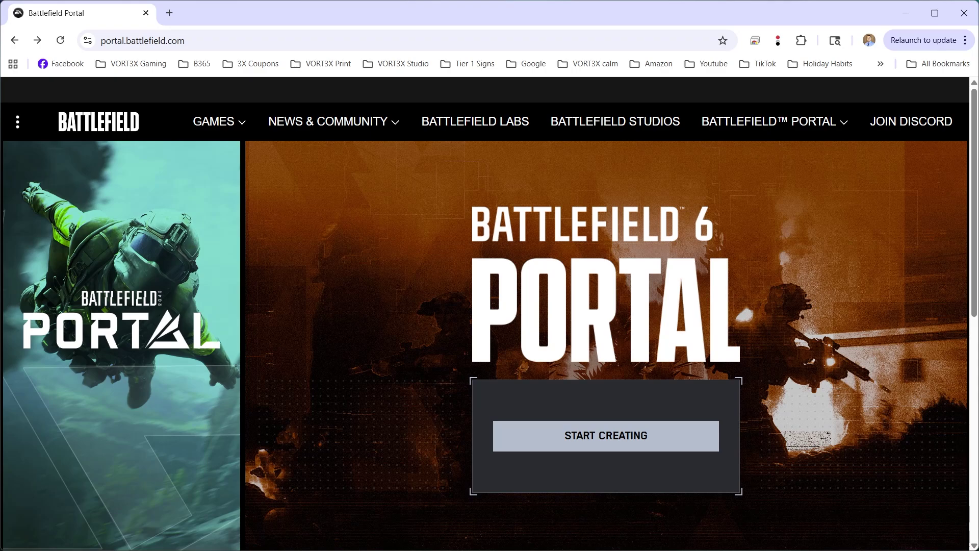
# Start a new Battlefield 6 Portal experience and compare the Verified Modes with the Portal Custom game mode.
pyautogui.click(606, 436)
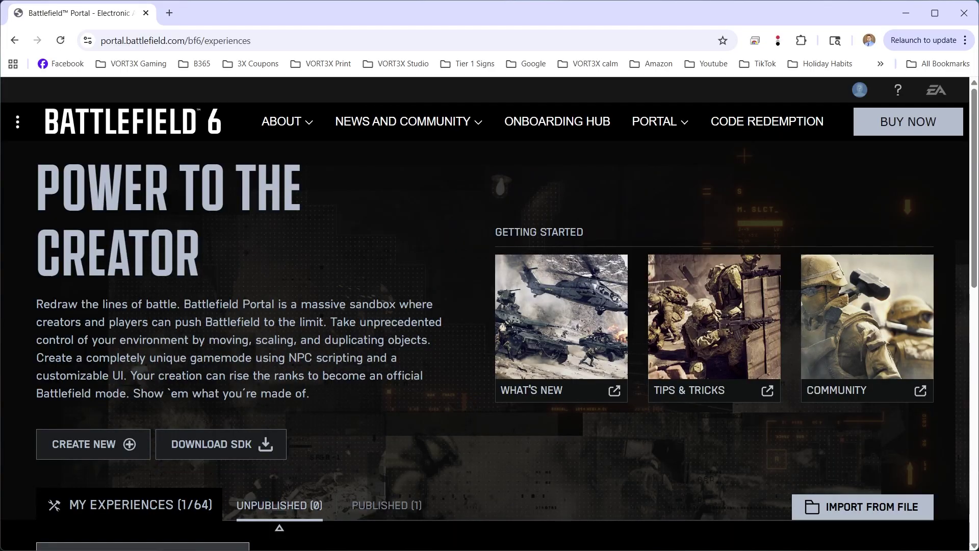
pyautogui.scroll(-3, 485, 311)
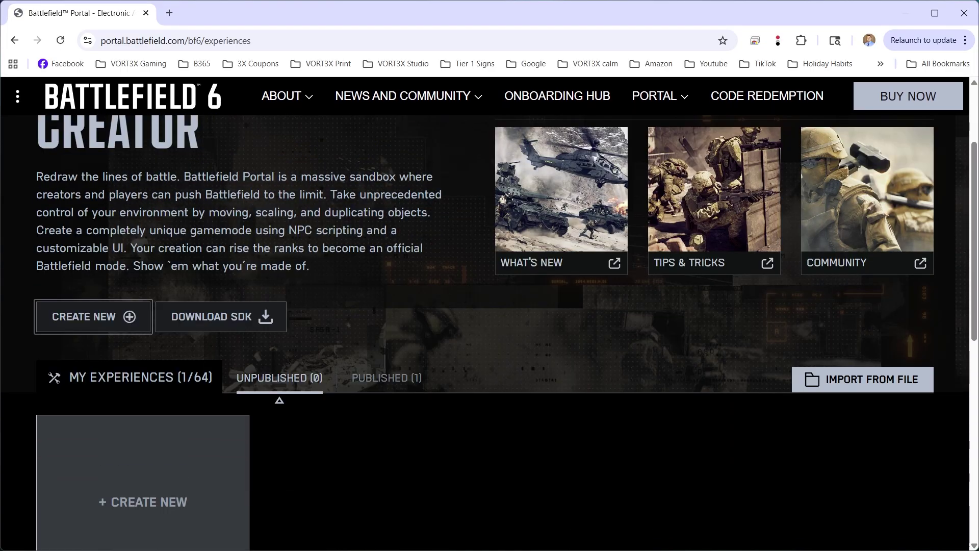
pyautogui.click(93, 316)
pyautogui.scroll(-4, 484, 306)
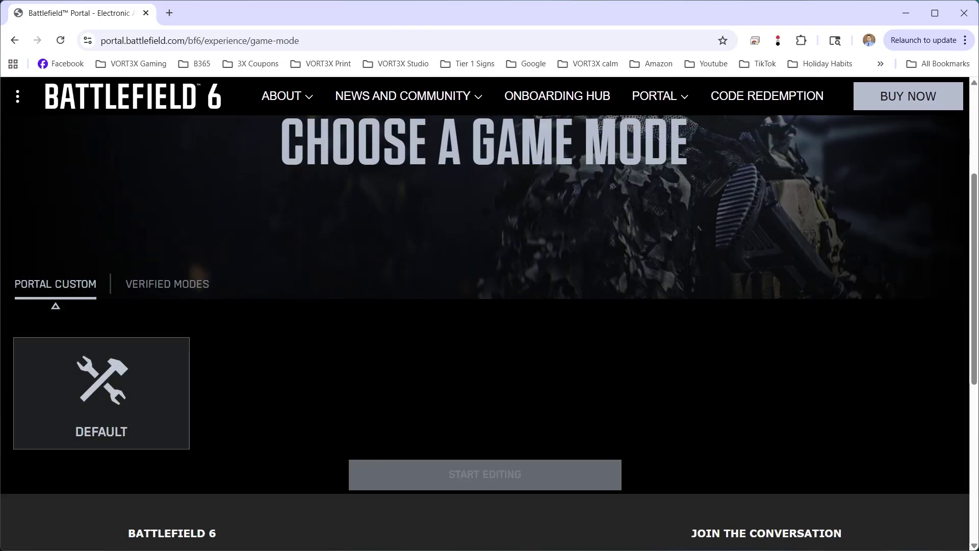
pyautogui.click(167, 284)
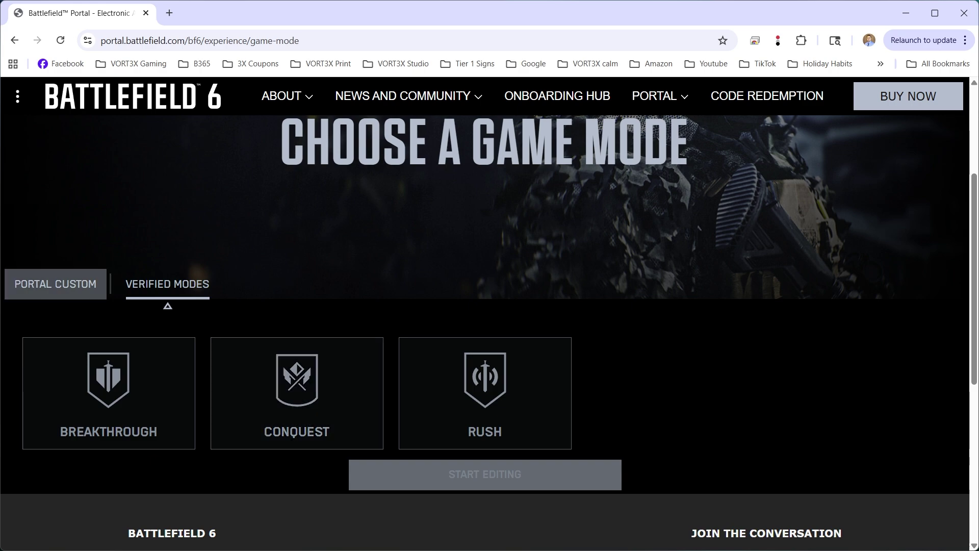
pyautogui.click(55, 284)
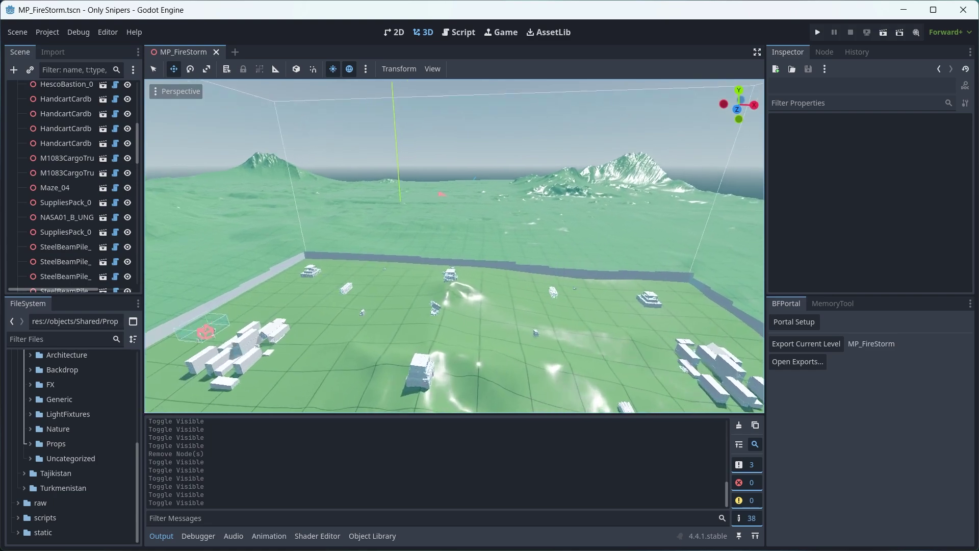
# Switch to Godot and examine the MP_FireStorm arena, its boundary walls and the placed structures from several viewpoints.
pyautogui.press('w')
pyautogui.moveTo(433, 229); pyautogui.dragTo(510, 230, button='right')
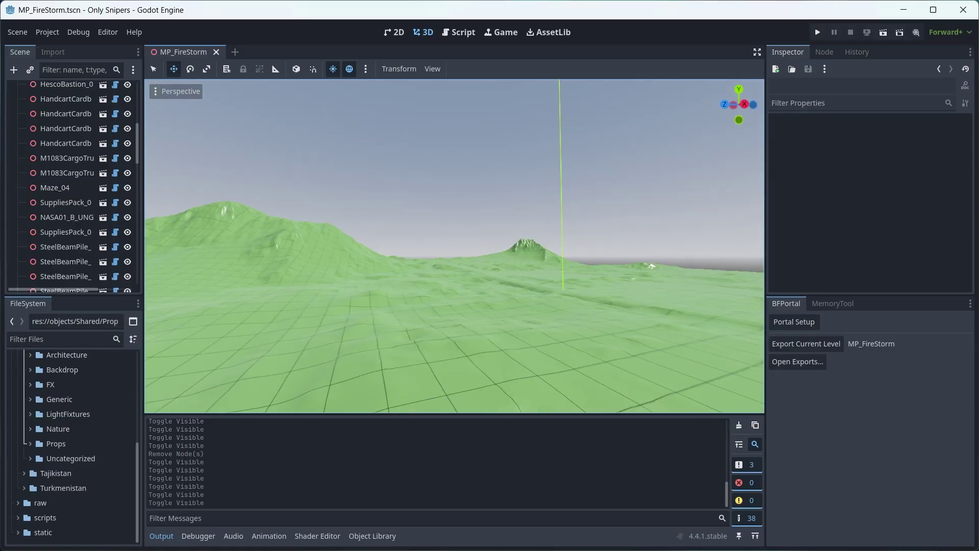
pyautogui.press('s')
pyautogui.moveTo(510, 230); pyautogui.dragTo(584, 270, button='right')
pyautogui.press('a')
pyautogui.moveTo(505, 258); pyautogui.dragTo(530, 257, button='right')
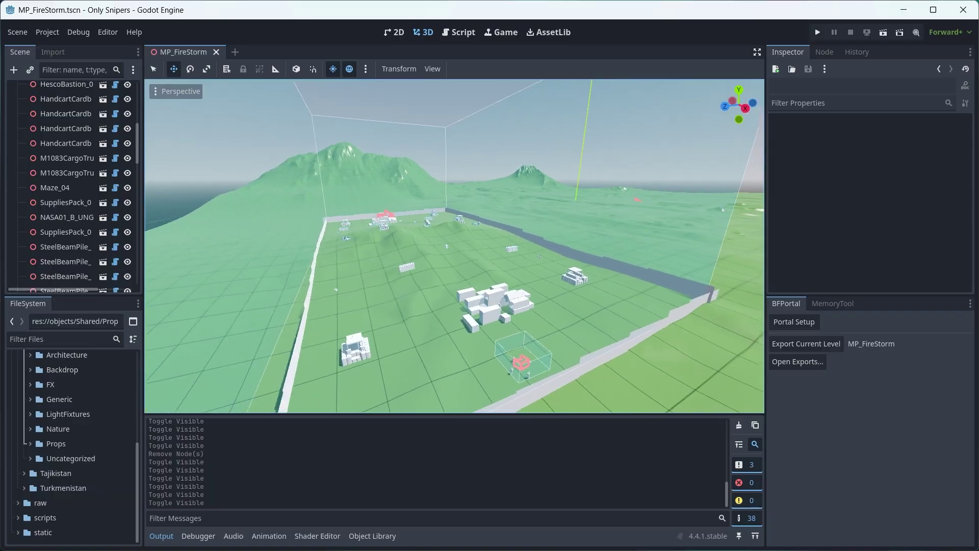
pyautogui.press('w')
pyautogui.moveTo(454, 246); pyautogui.dragTo(545, 250, button='right')
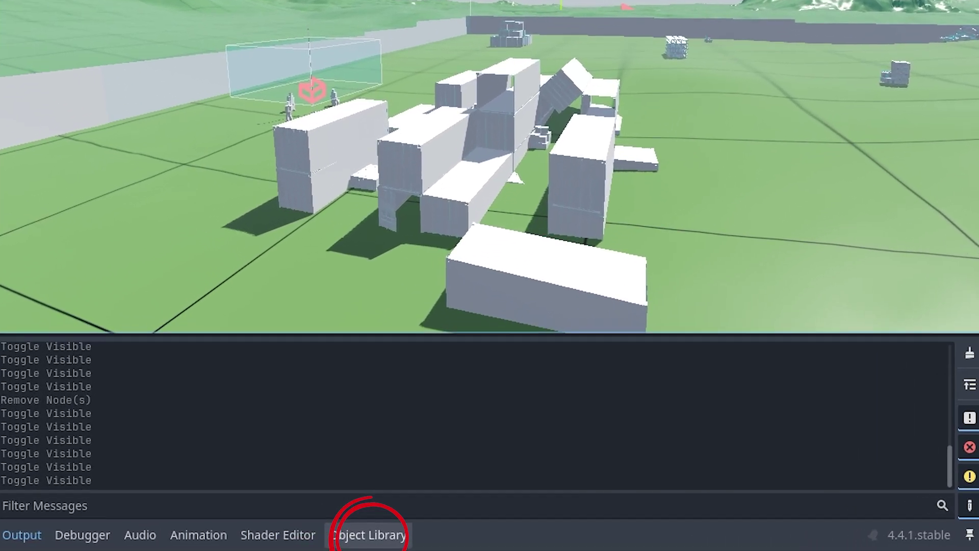
# Open the Object Library and examine the wall assets alongside the guard towers and perimeter walls in the level.
pyautogui.click(369, 535)
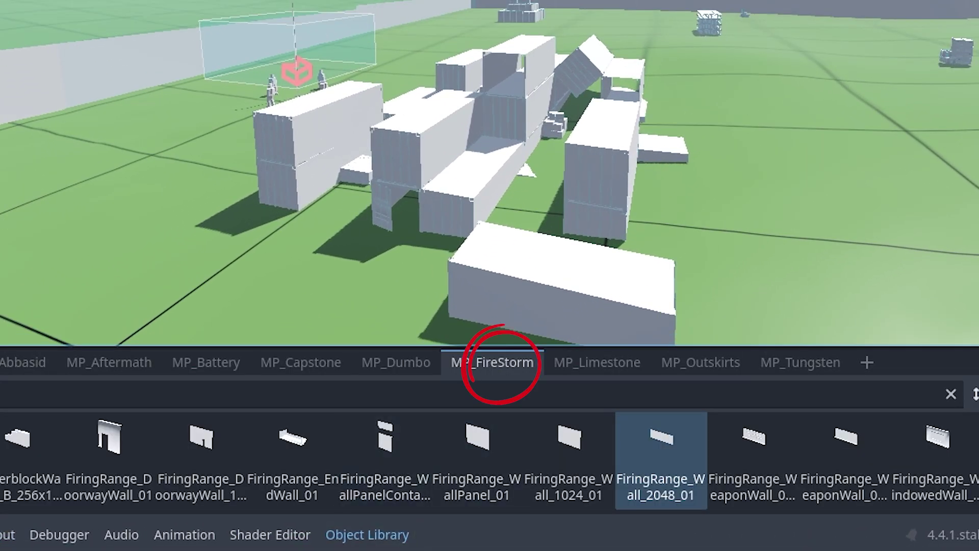
pyautogui.moveTo(489, 173); pyautogui.dragTo(943, 166, button='right')
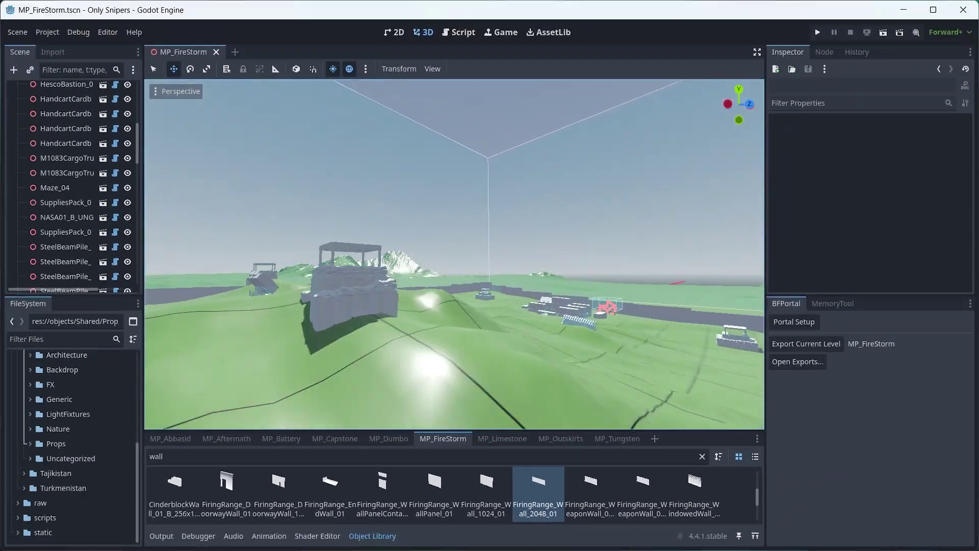
pyautogui.moveTo(663, 215); pyautogui.dragTo(393, 217, button='right')
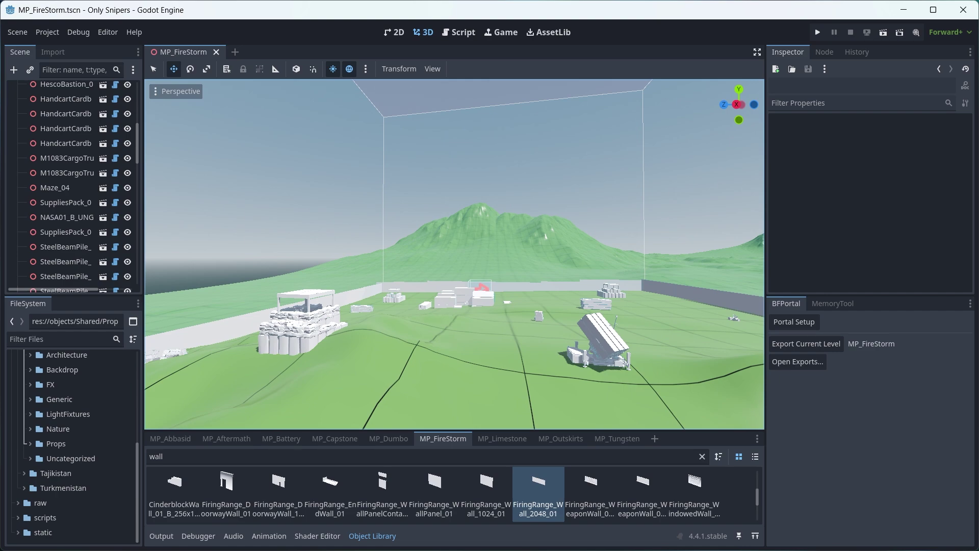
pyautogui.press('w')
pyautogui.moveTo(454, 254)
pyautogui.mouseDown(button='right')
pyautogui.moveTo(416, 255)
pyautogui.moveTo(632, 250)
pyautogui.moveTo(460, 254)
pyautogui.mouseUp(button='right')
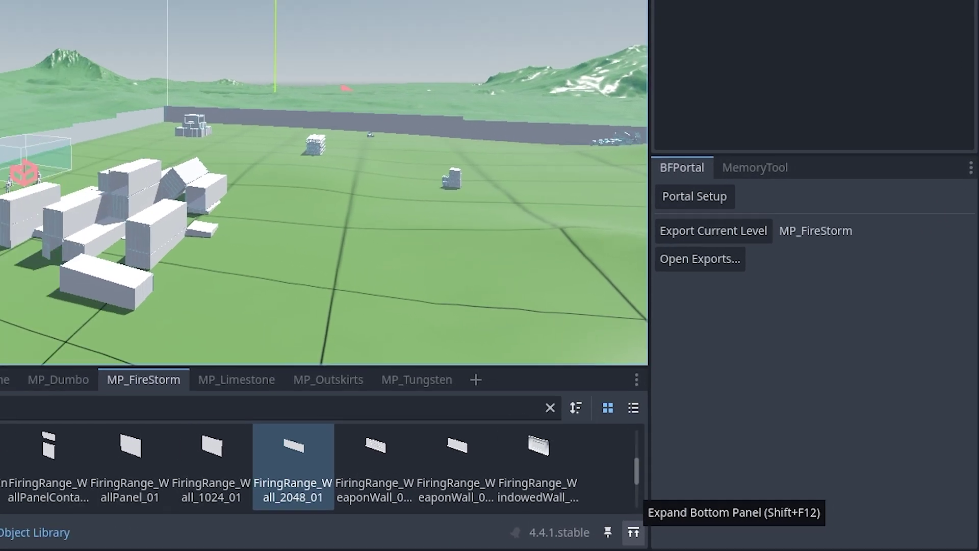
# Expand the Object Library, clear the wall filter and browse the full MP_FireStorm asset list.
pyautogui.click(590, 531)
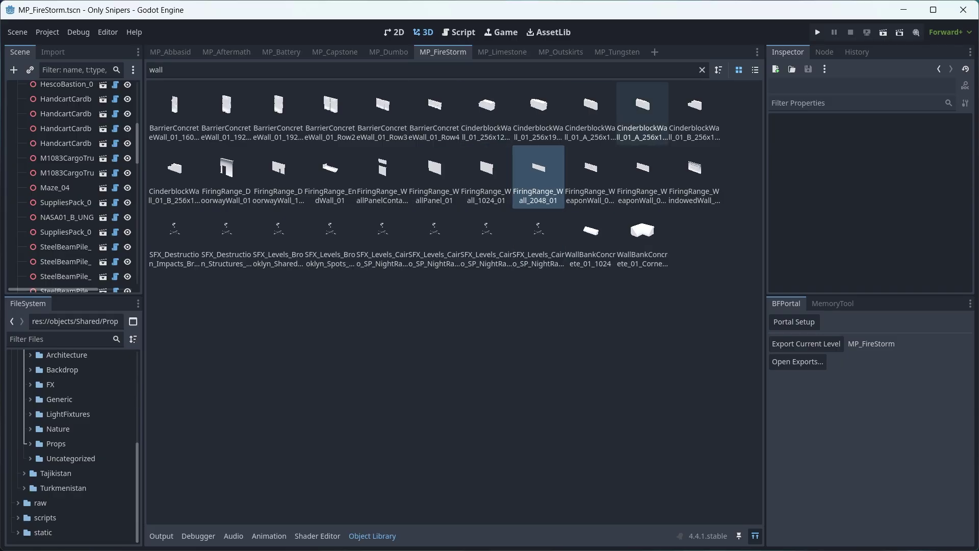
pyautogui.click(702, 70)
pyautogui.scroll(-8, 590, 168)
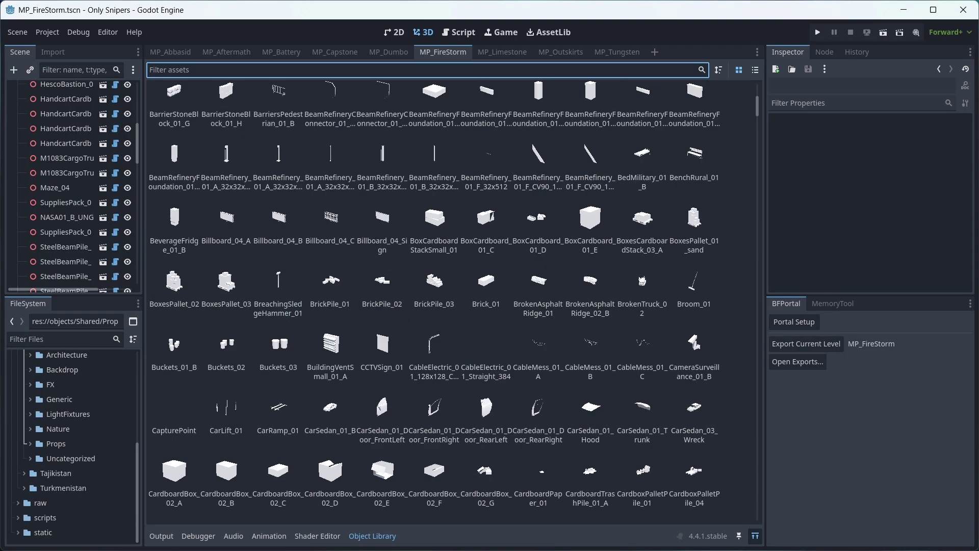
pyautogui.scroll(-15, 590, 204)
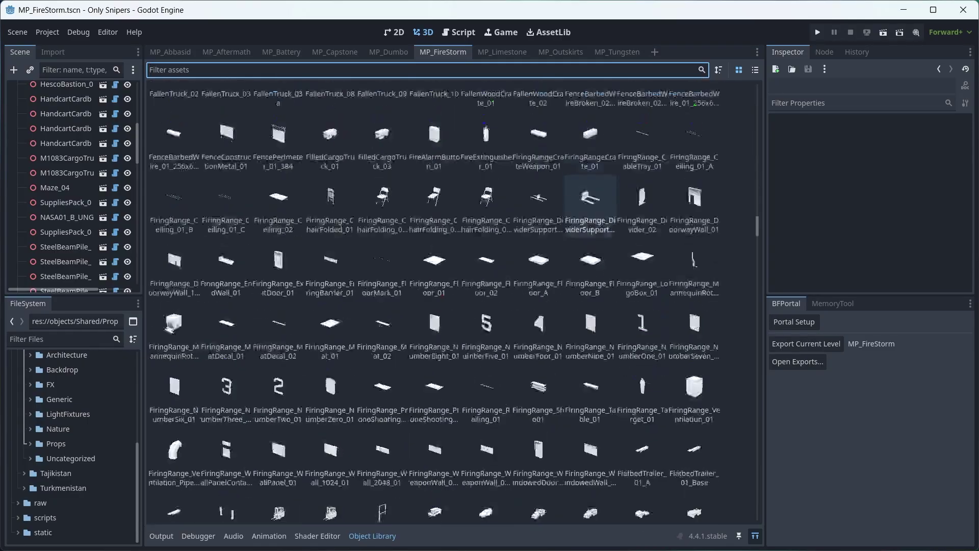
pyautogui.scroll(-15, 590, 232)
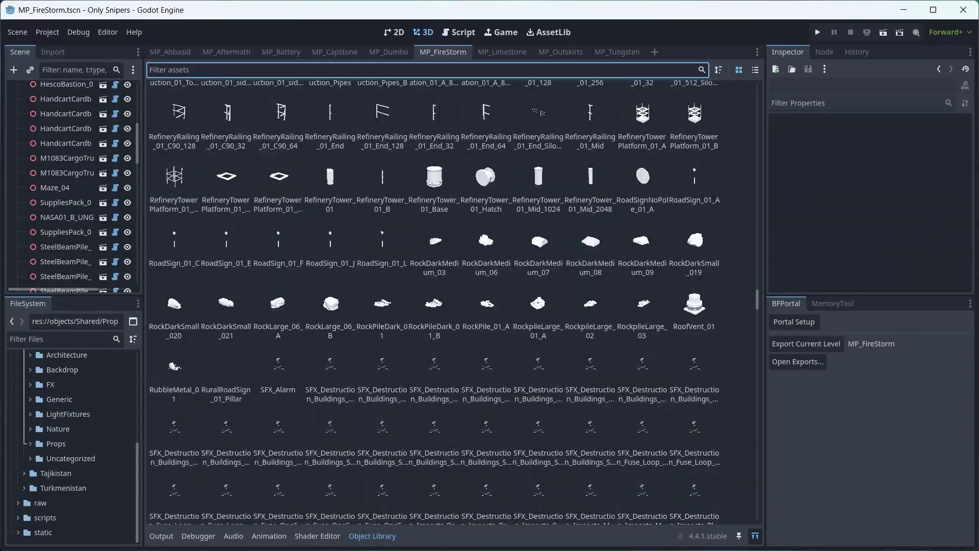
# Restore the 3D view and place a RefineryTowerPlatform_01_A from the library near the guard tower.
pyautogui.click(755, 536)
pyautogui.moveTo(643, 499); pyautogui.dragTo(507, 316)
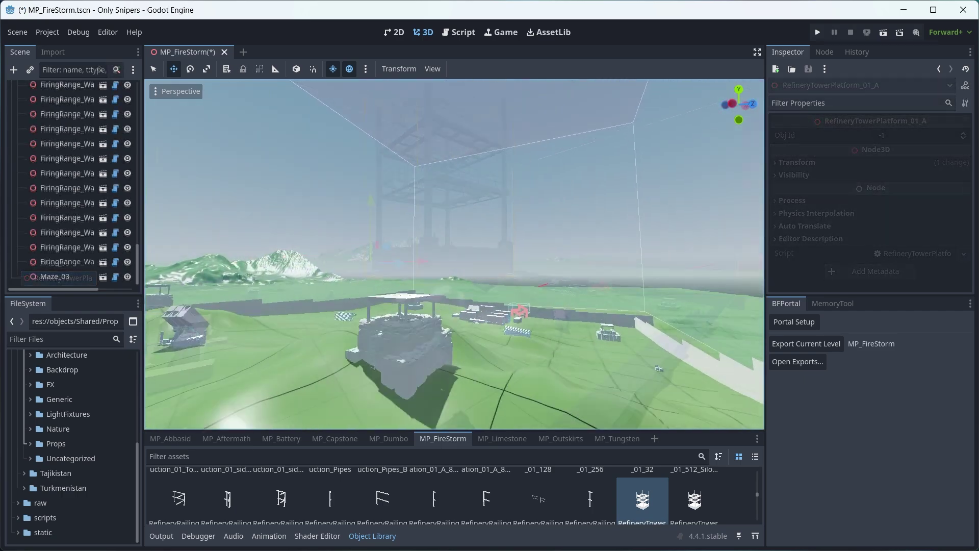
# Fly through the MP_FireStorm arena and examine the container clusters, guard towers, cover objects and team HQ areas.
pyautogui.moveTo(454, 254); pyautogui.dragTo(153, 254, button='right')
pyautogui.press('w')
pyautogui.press('w')
pyautogui.scroll(2, 455, 254)
pyautogui.press('w')
pyautogui.scroll(20, 455, 254)
pyautogui.moveTo(455, 254); pyautogui.dragTo(641, 249, button='right')
pyautogui.press('w')
pyautogui.scroll(2, 455, 254)
pyautogui.press('w')
pyautogui.scroll(-20, 454, 254)
pyautogui.press('w')
pyautogui.moveTo(455, 254); pyautogui.dragTo(704, 249, button='right')
pyautogui.press('s')
pyautogui.press('w')
pyautogui.press('w')
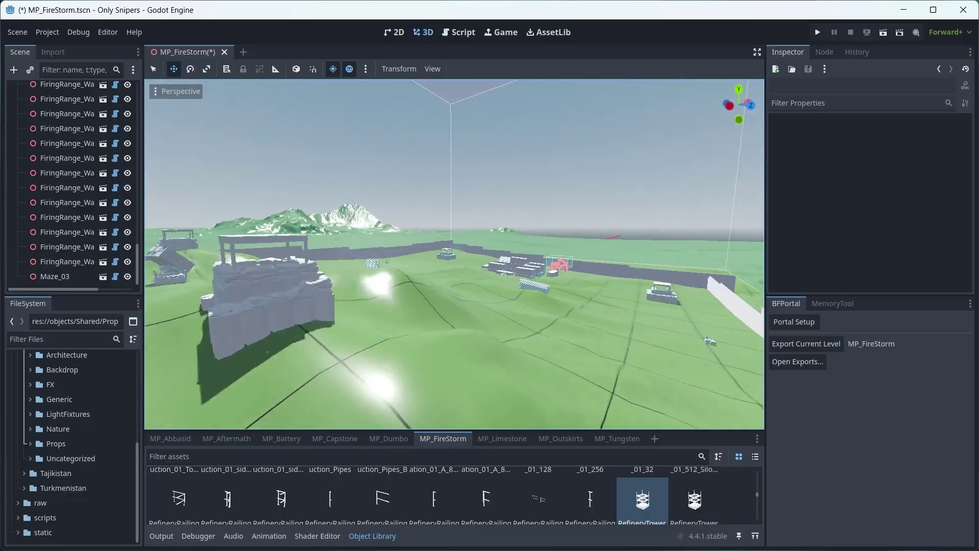
pyautogui.press('w')
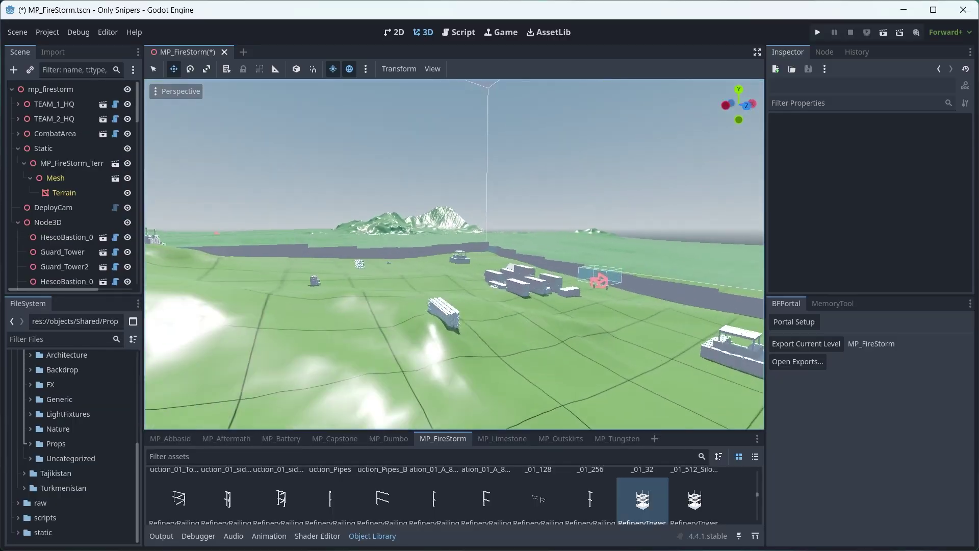
pyautogui.press('w')
pyautogui.moveTo(454, 254); pyautogui.dragTo(568, 259, button='right')
pyautogui.press('w')
pyautogui.moveTo(455, 254); pyautogui.dragTo(638, 254, button='right')
pyautogui.press('s')
pyautogui.press('w')
pyautogui.moveTo(454, 254)
pyautogui.mouseDown(button='right')
pyautogui.moveTo(265, 253)
pyautogui.moveTo(518, 239)
pyautogui.moveTo(416, 242)
pyautogui.moveTo(459, 258)
pyautogui.moveTo(243, 283)
pyautogui.moveTo(443, 293)
pyautogui.moveTo(641, 322)
pyautogui.moveTo(632, 341)
pyautogui.moveTo(271, 174)
pyautogui.moveTo(359, 161)
pyautogui.moveTo(413, 245)
pyautogui.moveTo(546, 253)
pyautogui.moveTo(518, 243)
pyautogui.moveTo(443, 254)
pyautogui.mouseUp(button='right')
pyautogui.press('d')
pyautogui.press('w')
pyautogui.press('s')
pyautogui.press('w')
pyautogui.press('s')
pyautogui.press('w')
pyautogui.press('w')
pyautogui.press('s')
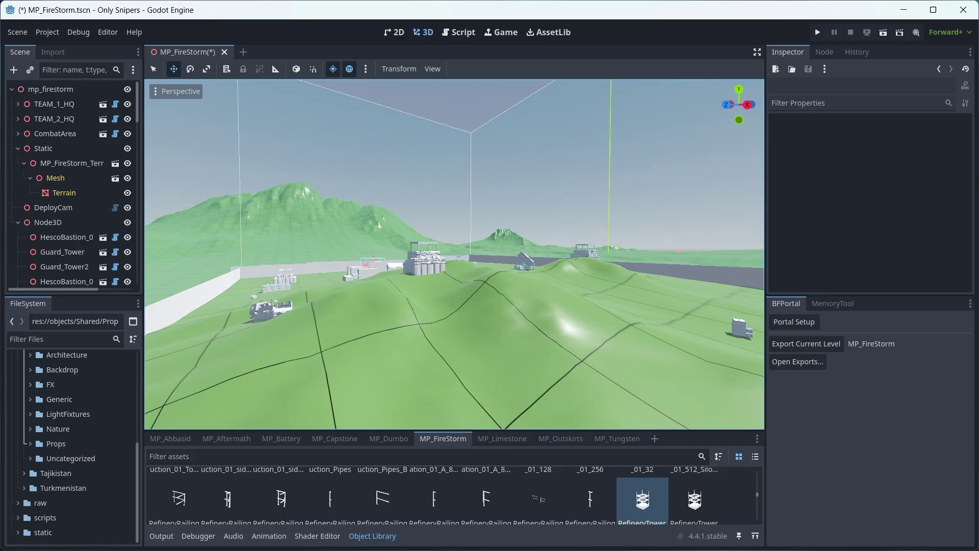
pyautogui.press('w')
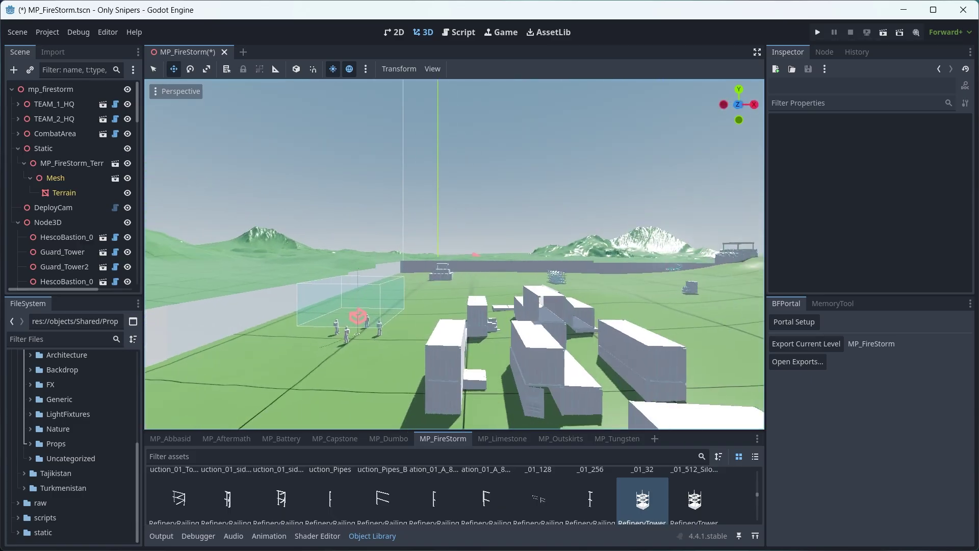
pyautogui.press('w')
pyautogui.moveTo(455, 254); pyautogui.dragTo(425, 259, button='right')
pyautogui.press('w')
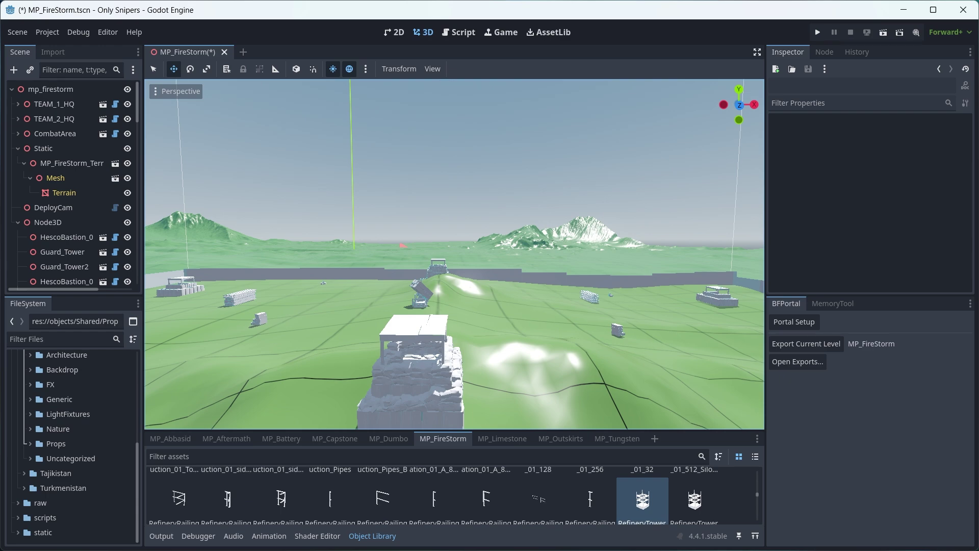
# View the Script workspace and return to the 3D workspace.
pyautogui.click(459, 32)
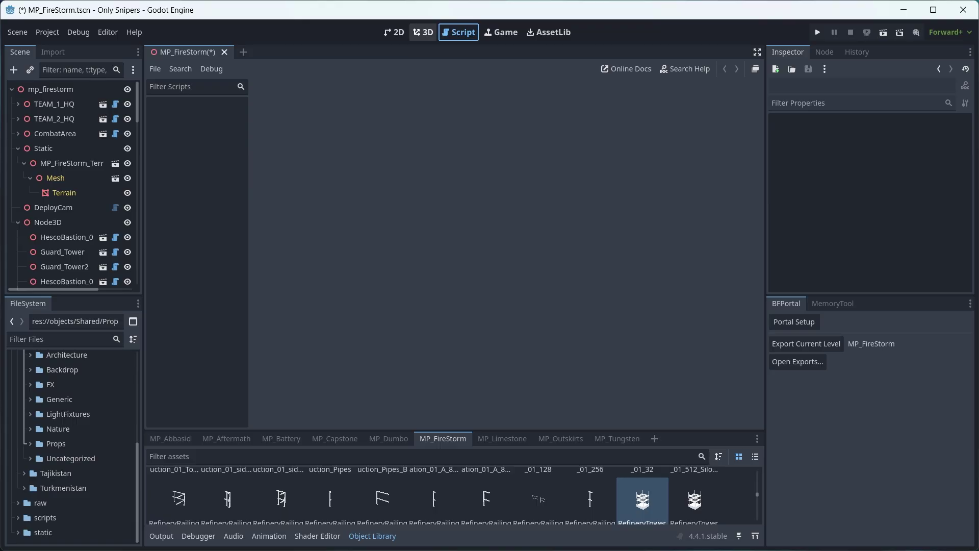
pyautogui.click(423, 32)
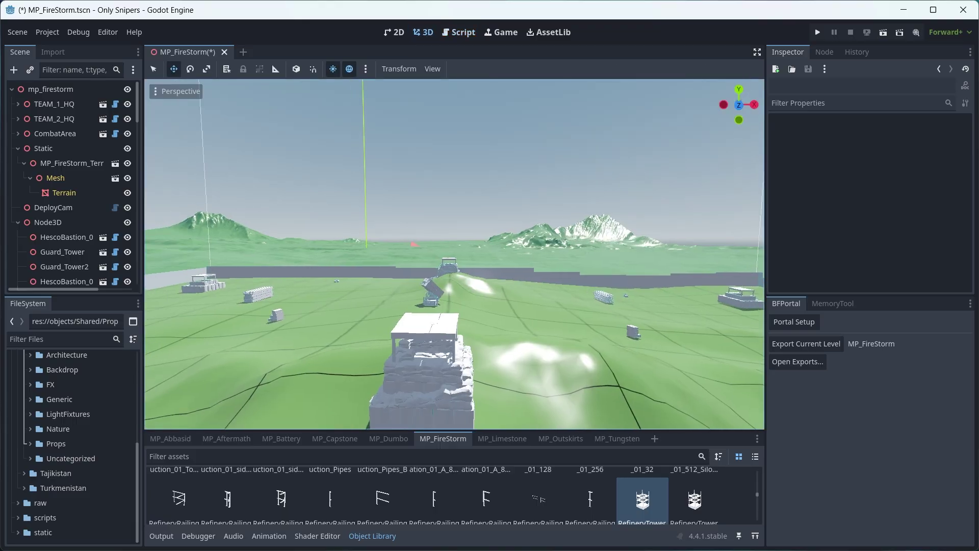
# Select the Node3D parent that groups the placed props and examine the arena around it.
pyautogui.press('s')
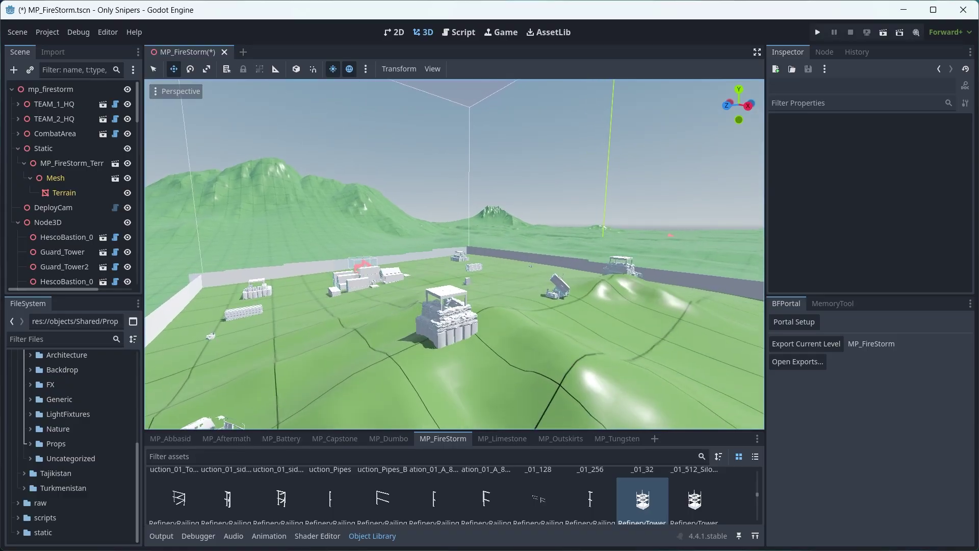
pyautogui.scroll(-3, 71, 193)
pyautogui.scroll(3, 71, 192)
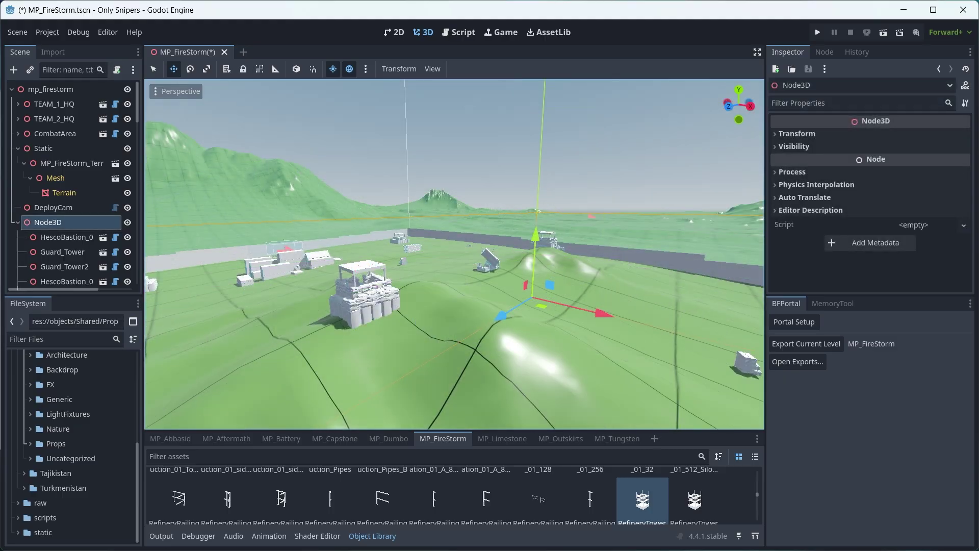
pyautogui.press('w')
pyautogui.press('s')
pyautogui.press('w')
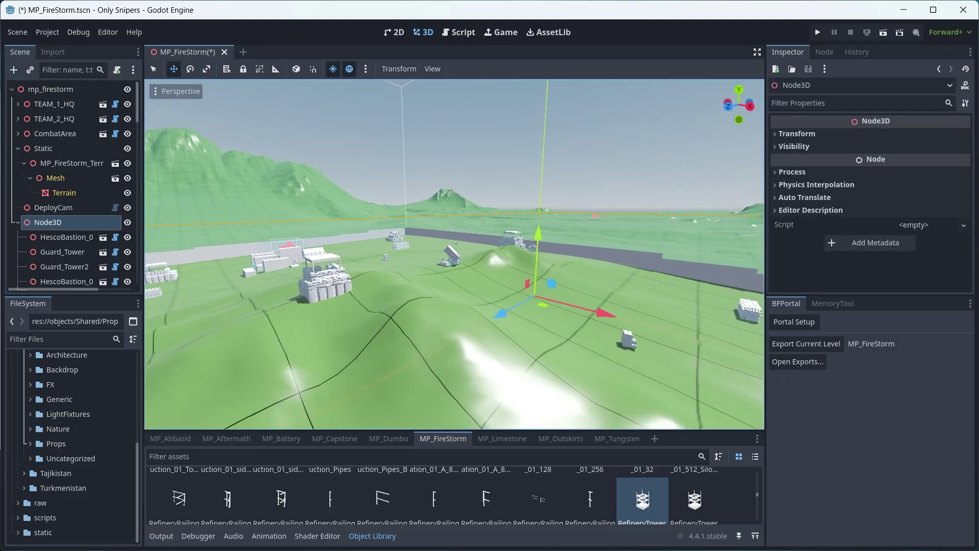
pyautogui.press('s')
pyautogui.press('w')
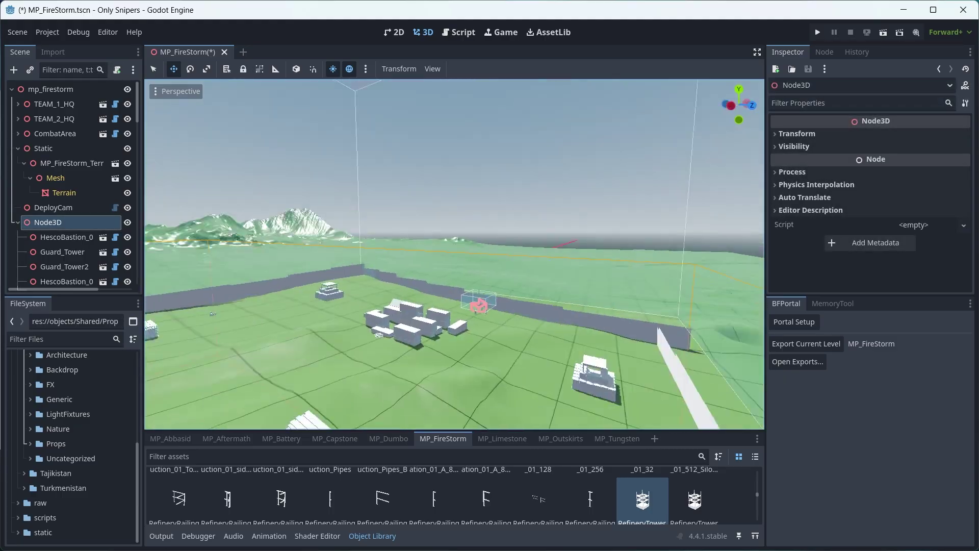
pyautogui.press('w')
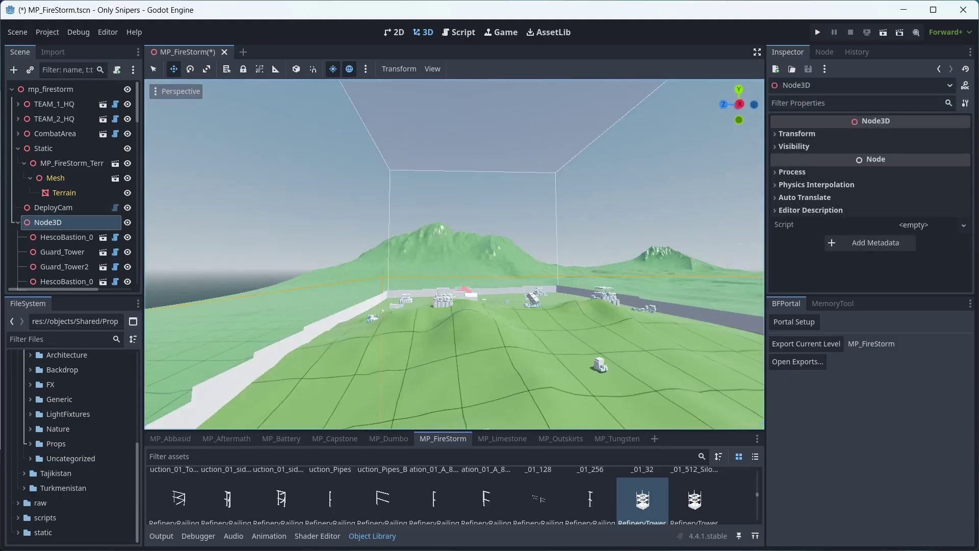
pyautogui.press('w')
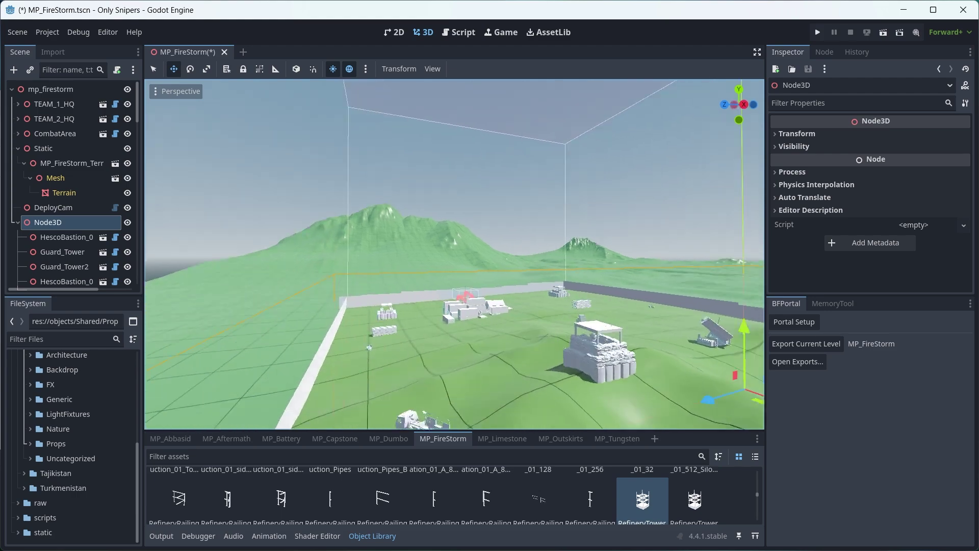
pyautogui.press('s')
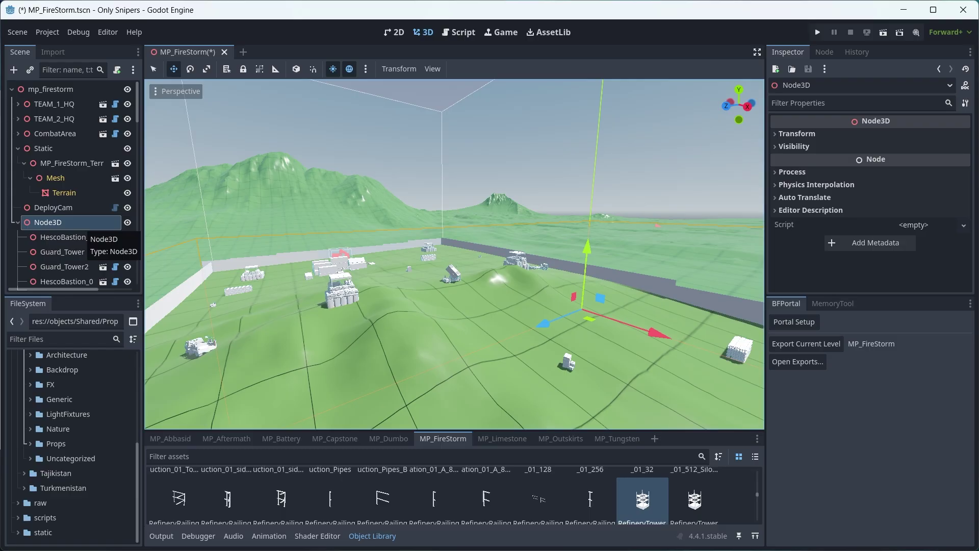
pyautogui.click(14, 70)
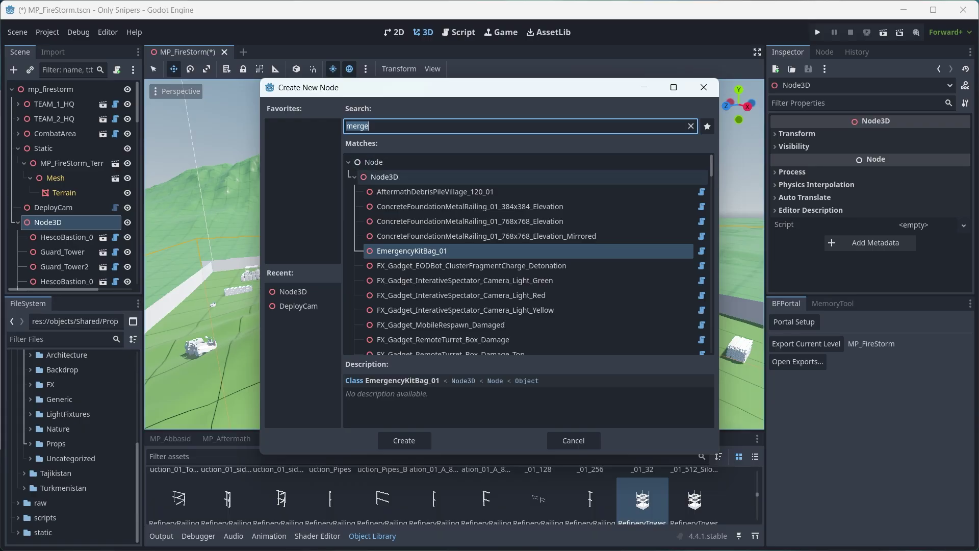
pyautogui.click(396, 176)
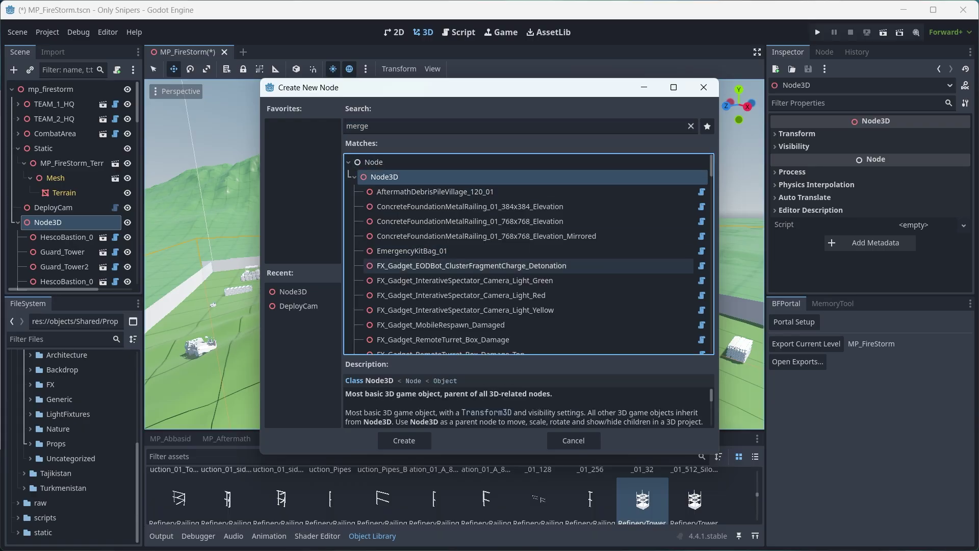
pyautogui.click(704, 87)
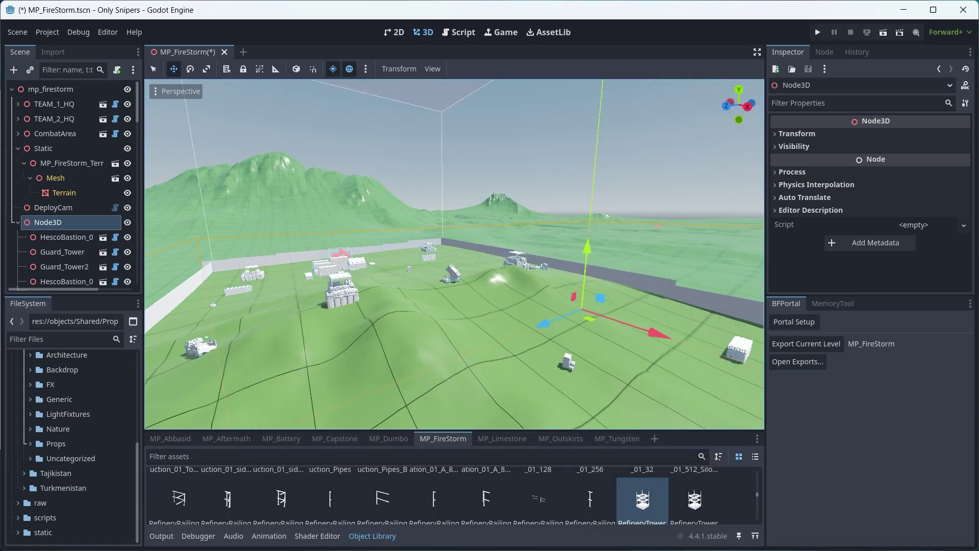
# Review the props grouped under the Node3D parent and view the folder that holds the level exports.
pyautogui.scroll(-8, 64, 237)
pyautogui.scroll(10, 64, 240)
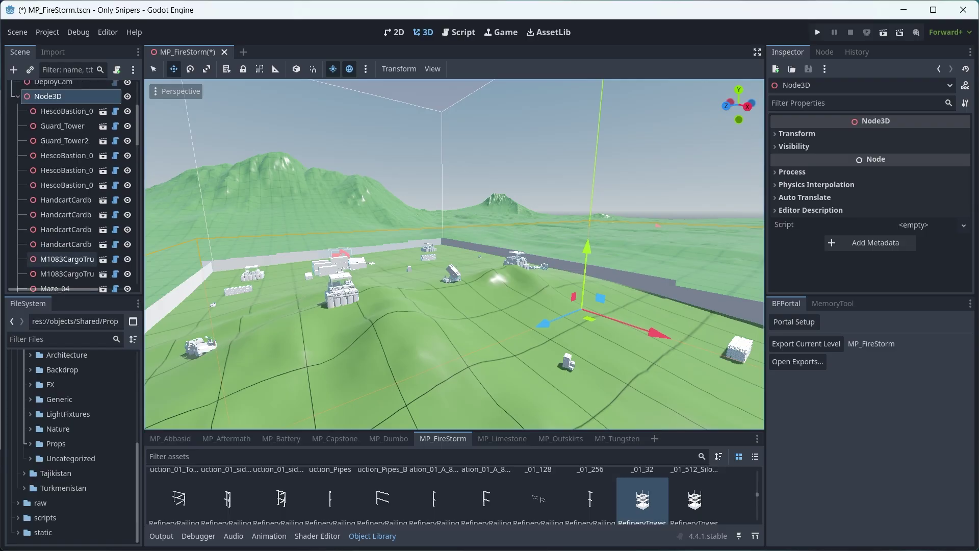
pyautogui.moveTo(454, 254); pyautogui.dragTo(245, 254, button='right')
pyautogui.click(797, 361)
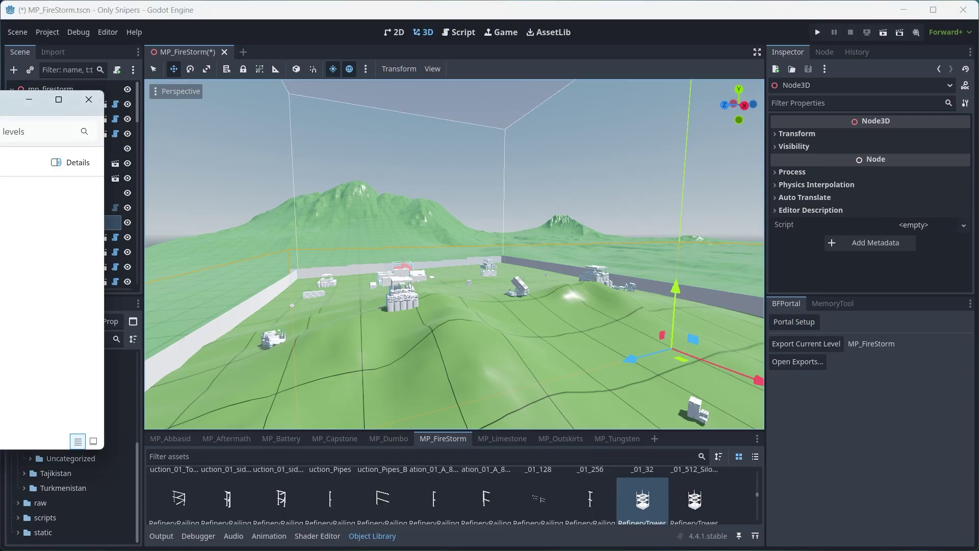
pyautogui.moveTo(0, 100); pyautogui.dragTo(53, 161)
pyautogui.hotkey('alt', 'Tab')
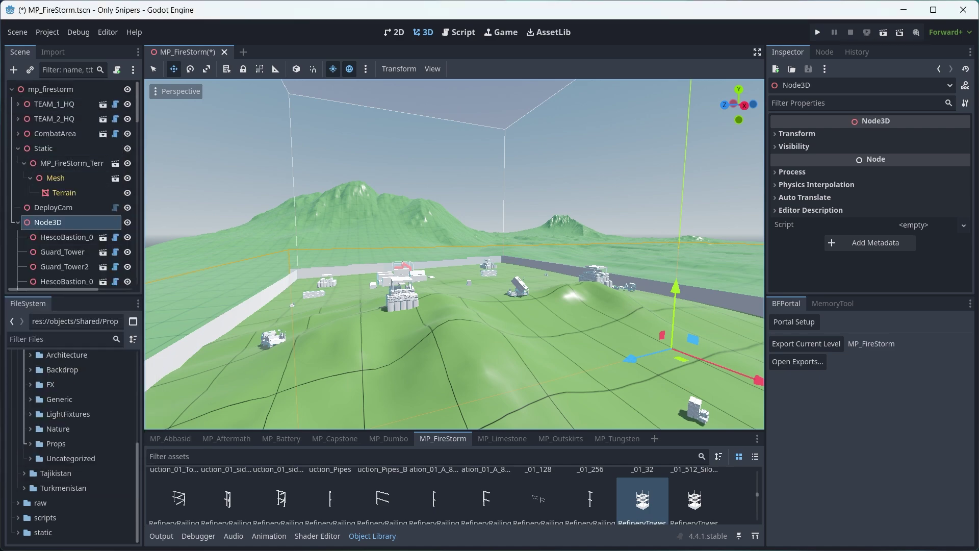
# Export the current MP_FireStorm level for Portal and dismiss the export dialog.
pyautogui.press('w')
pyautogui.moveTo(454, 254); pyautogui.dragTo(394, 241, button='right')
pyautogui.press('w')
pyautogui.press('d')
pyautogui.press('w')
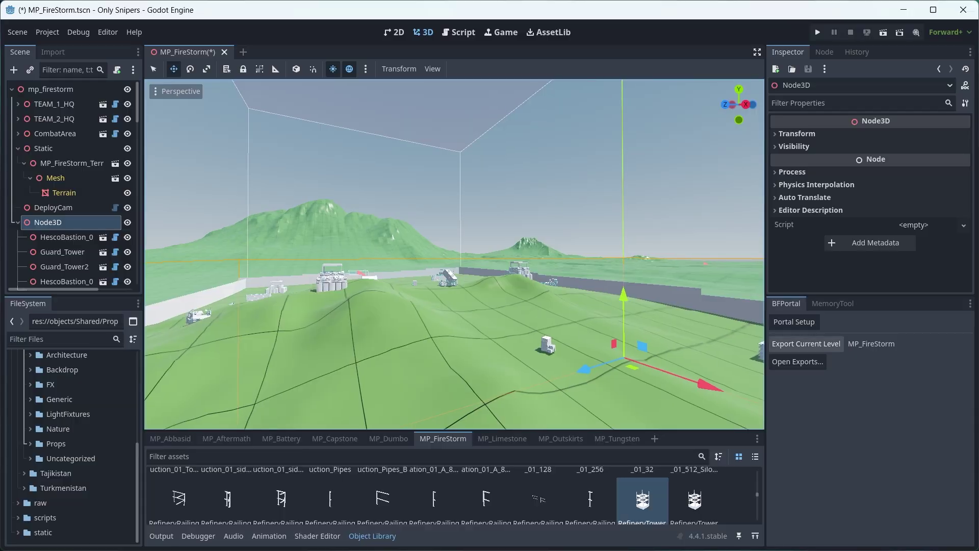
pyautogui.click(806, 344)
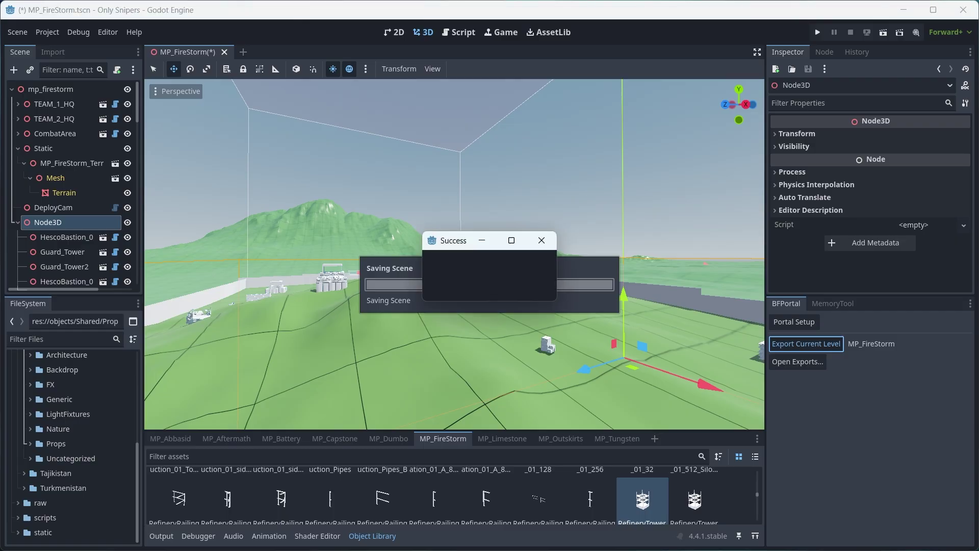
pyautogui.press('Return')
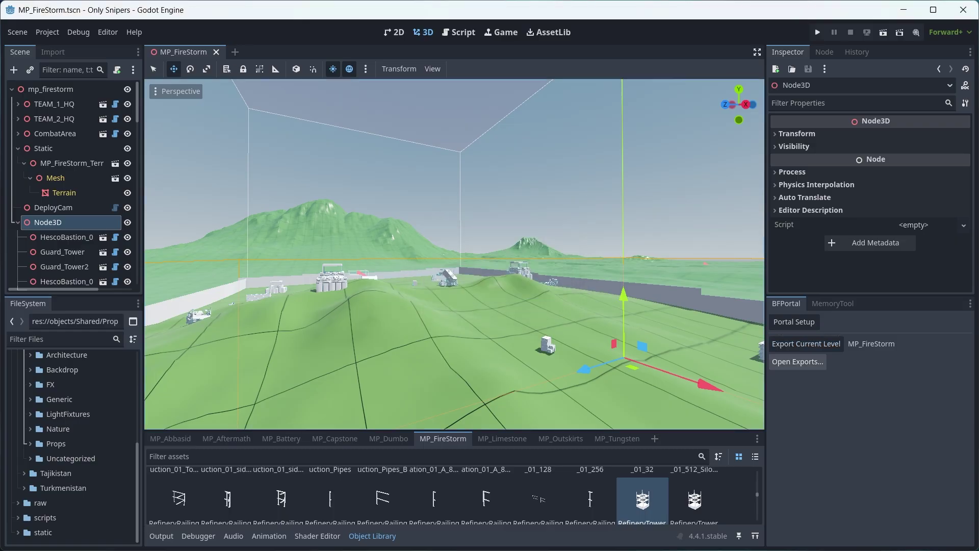
# Open the exports folder, select MP_FireStorm.spatial.json and move the file window out of the way.
pyautogui.click(797, 362)
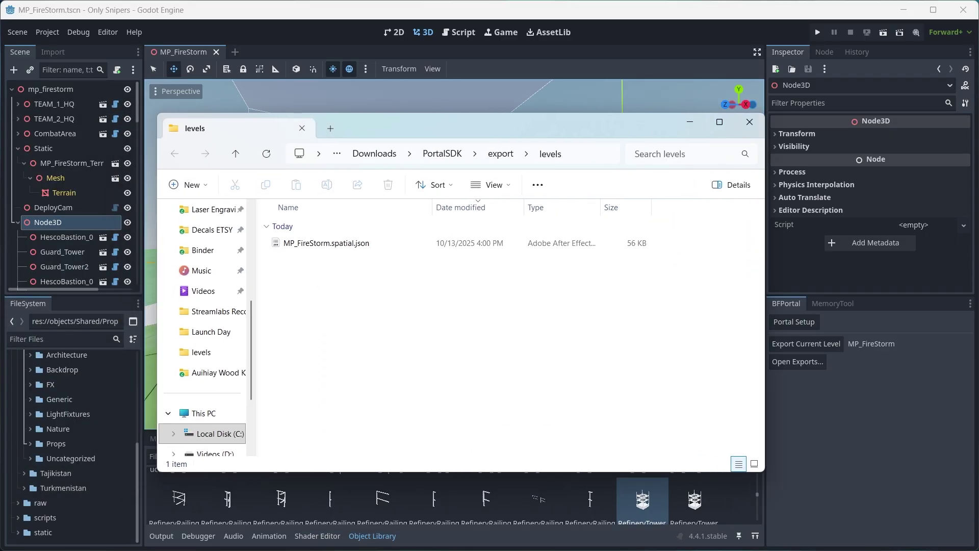
pyautogui.click(326, 243)
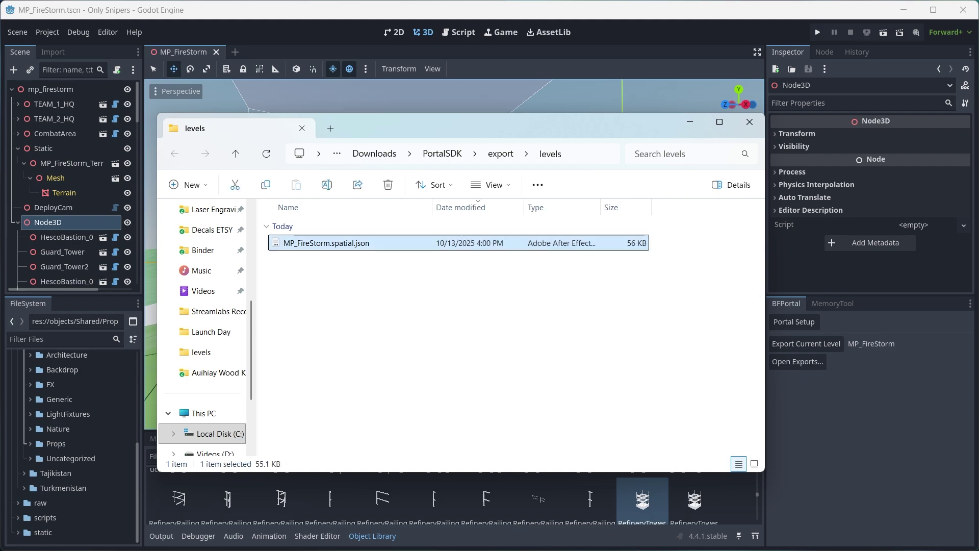
pyautogui.moveTo(451, 125); pyautogui.dragTo(0, 108)
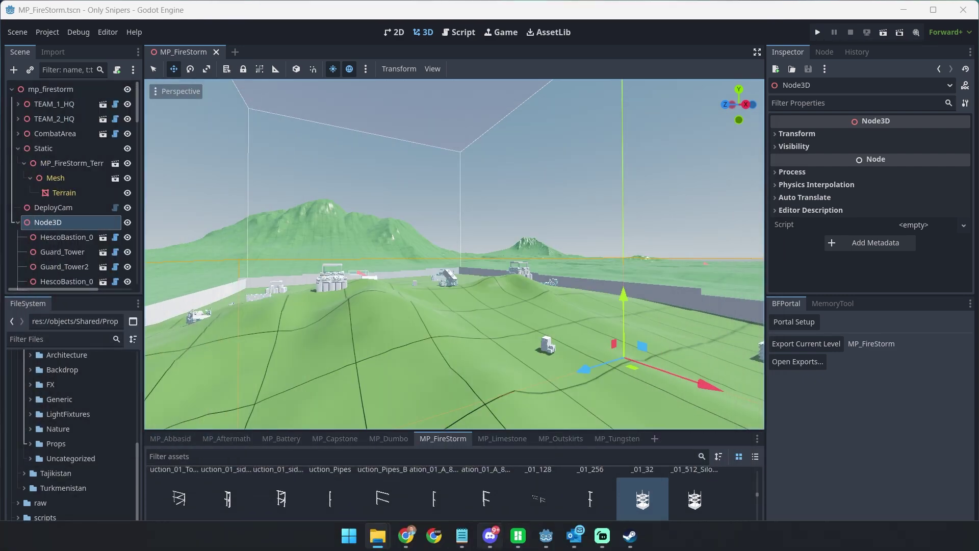
# Switch to the Battlefield Portal experiences page in Chrome and show the unpublished experiences.
pyautogui.moveTo(406, 535)
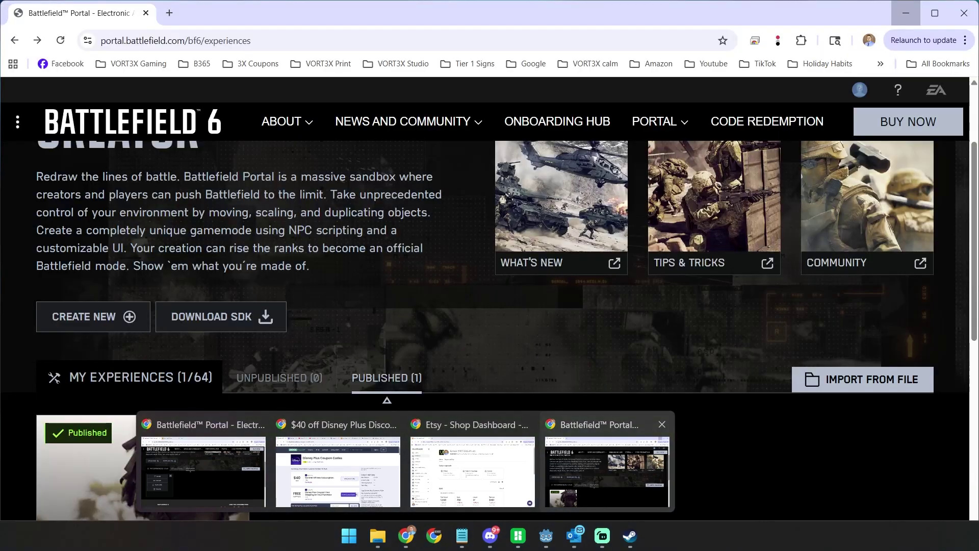
pyautogui.click(607, 472)
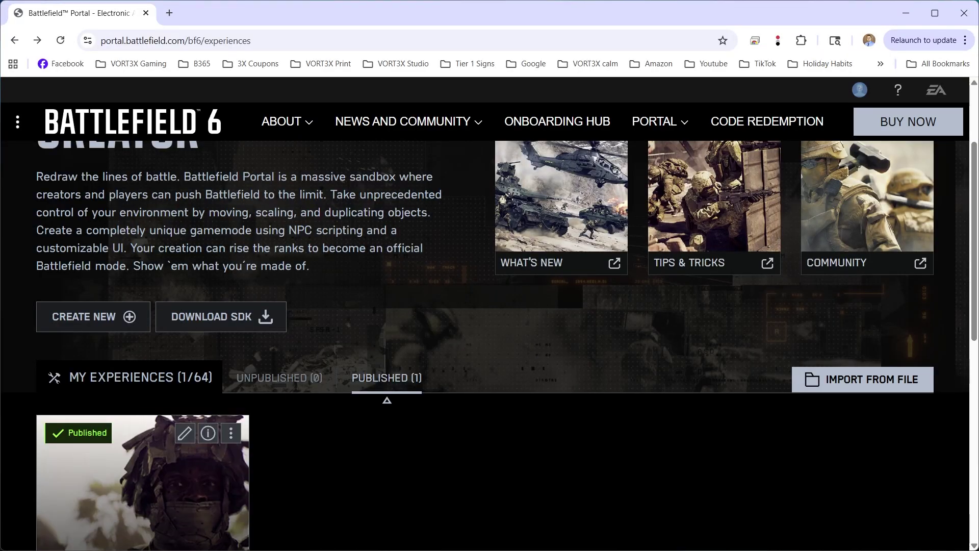
pyautogui.scroll(2, 485, 314)
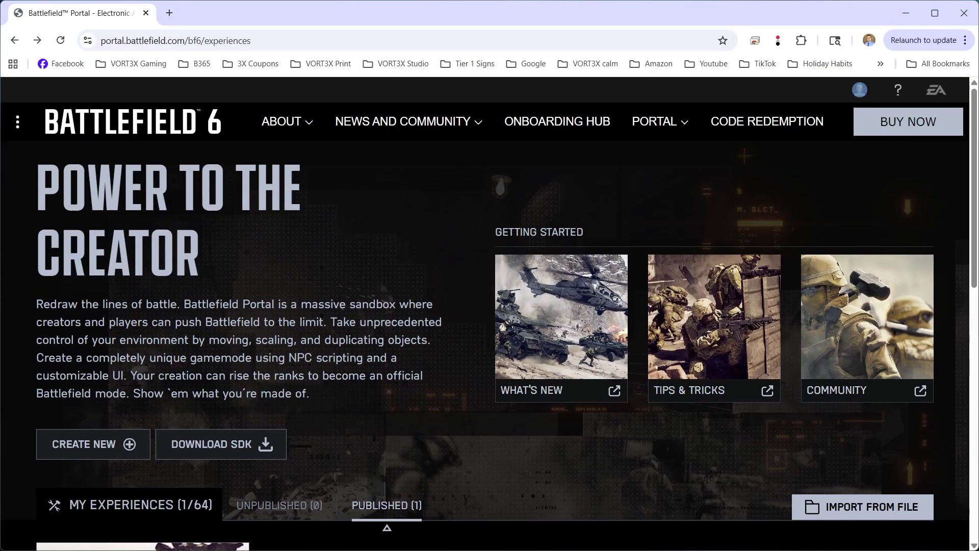
pyautogui.scroll(-3, 484, 314)
pyautogui.click(279, 314)
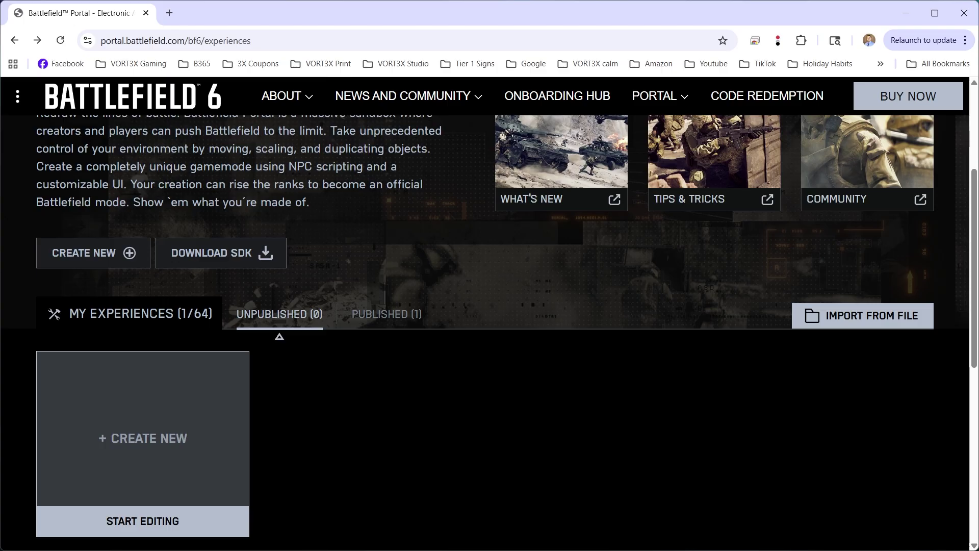
pyautogui.scroll(-1, 279, 314)
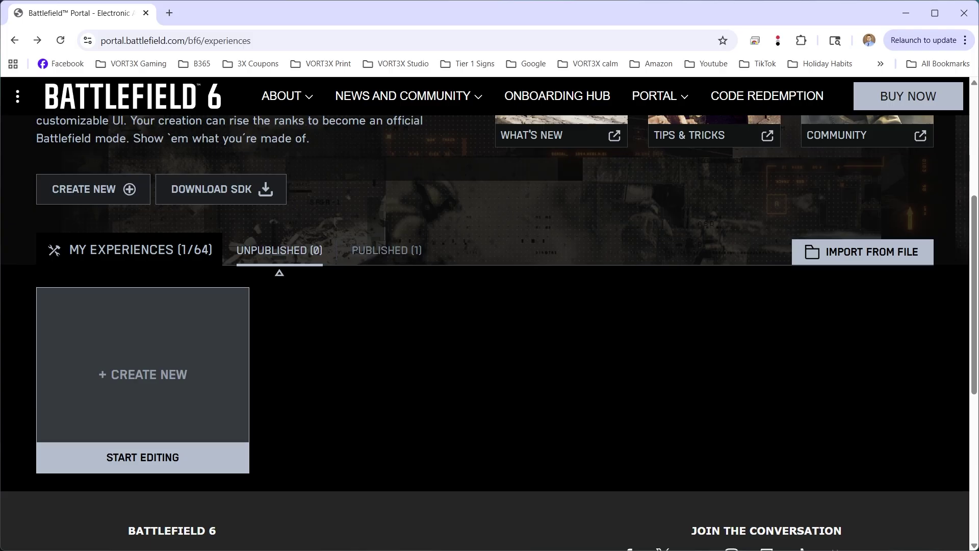
pyautogui.scroll(1, 490, 314)
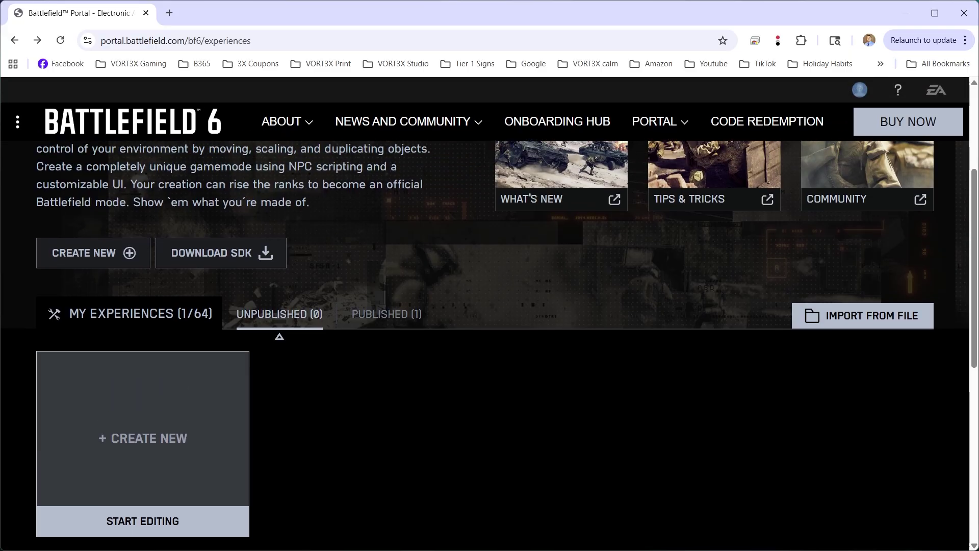